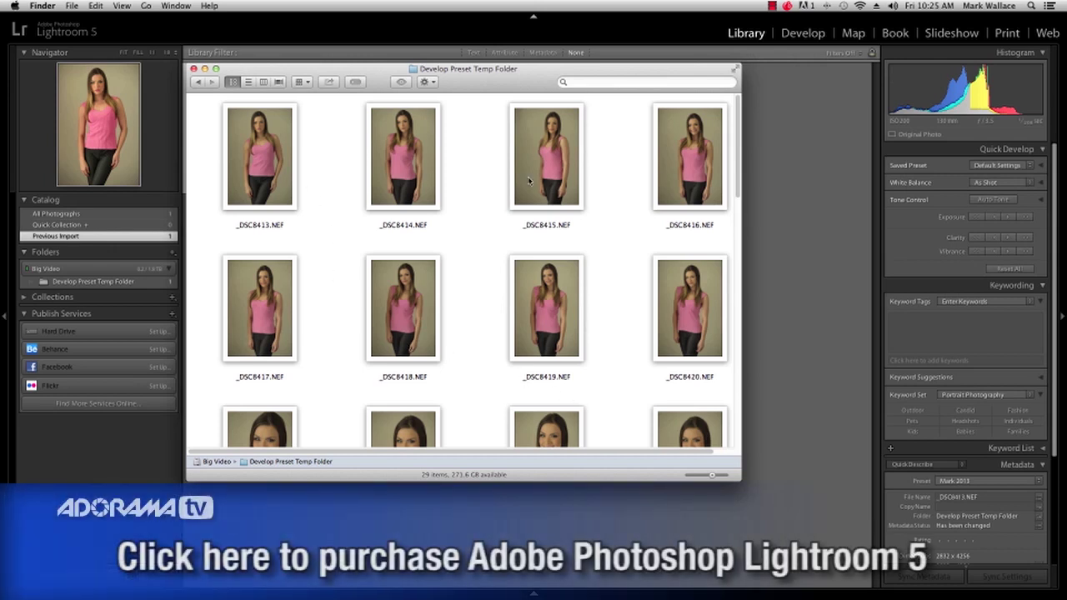
scroll(500, 353, down, 8)
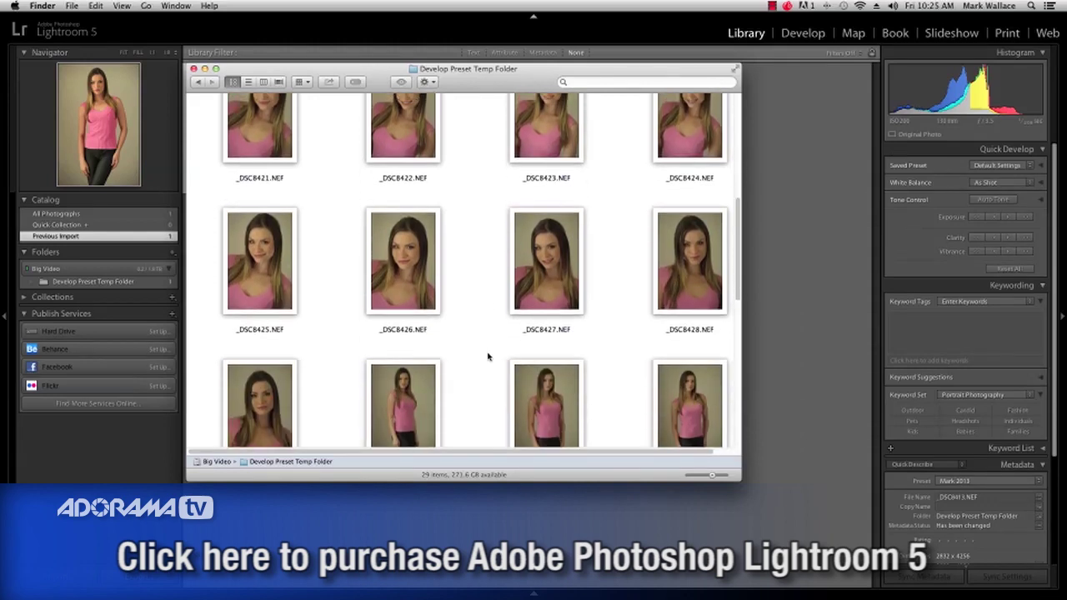
scroll(488, 357, up, 7)
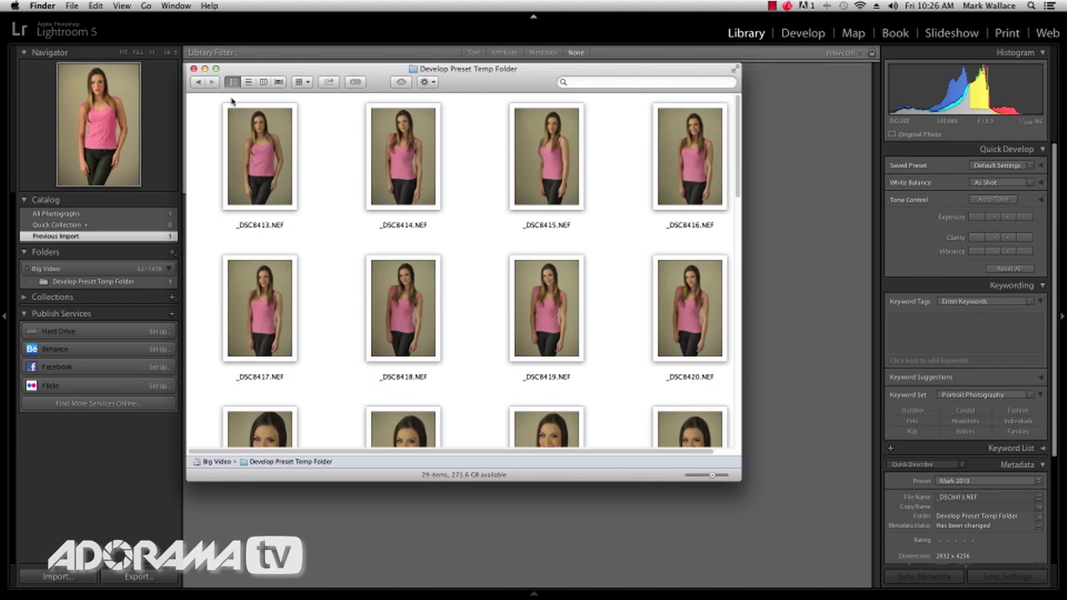
Close the Finder window and open portrait _DSC8413 in the Develop module
click(194, 69)
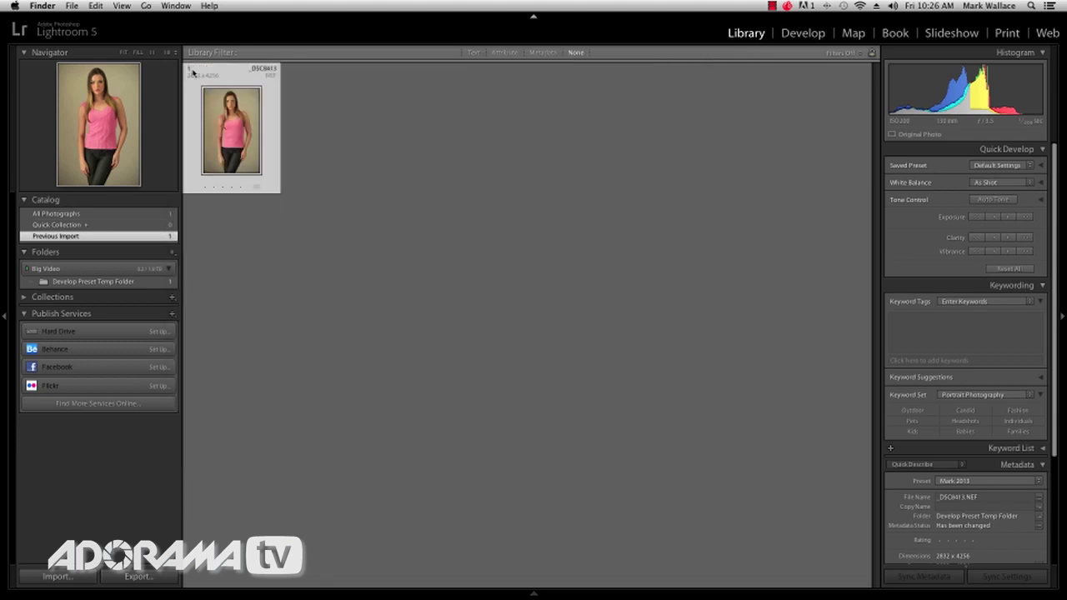
double_click(242, 136)
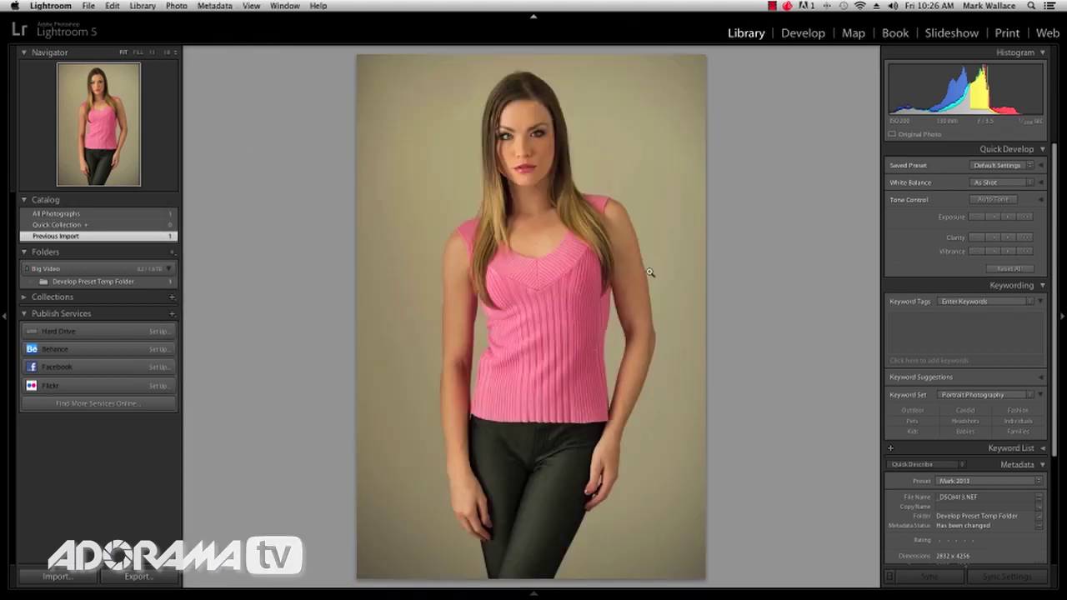
key(d)
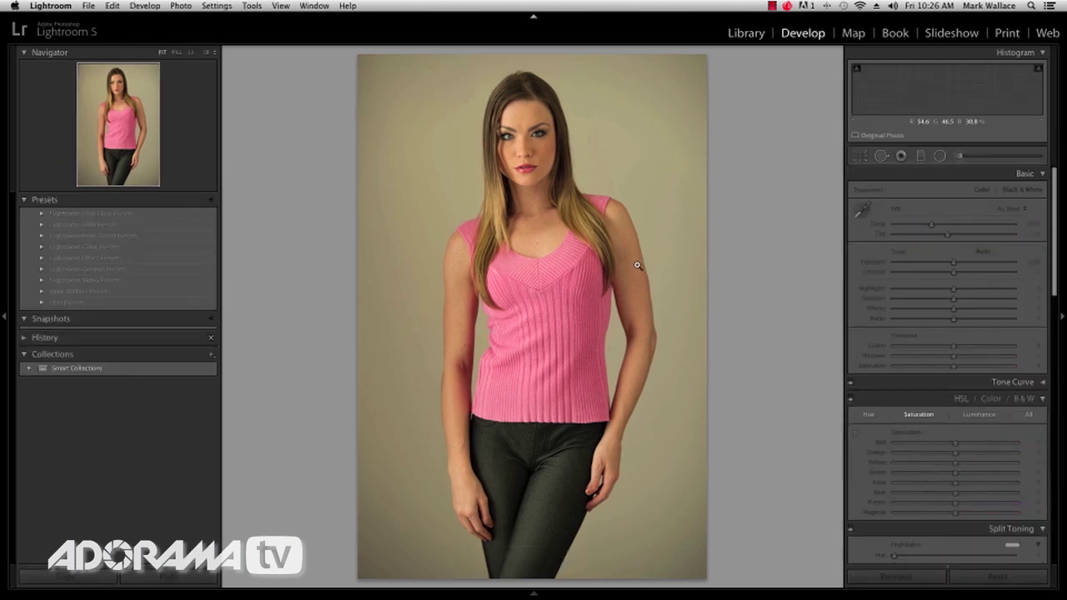
Sample white balance from the grey backdrop, set Temp to 4400 and Exposure to +0.65
key(w)
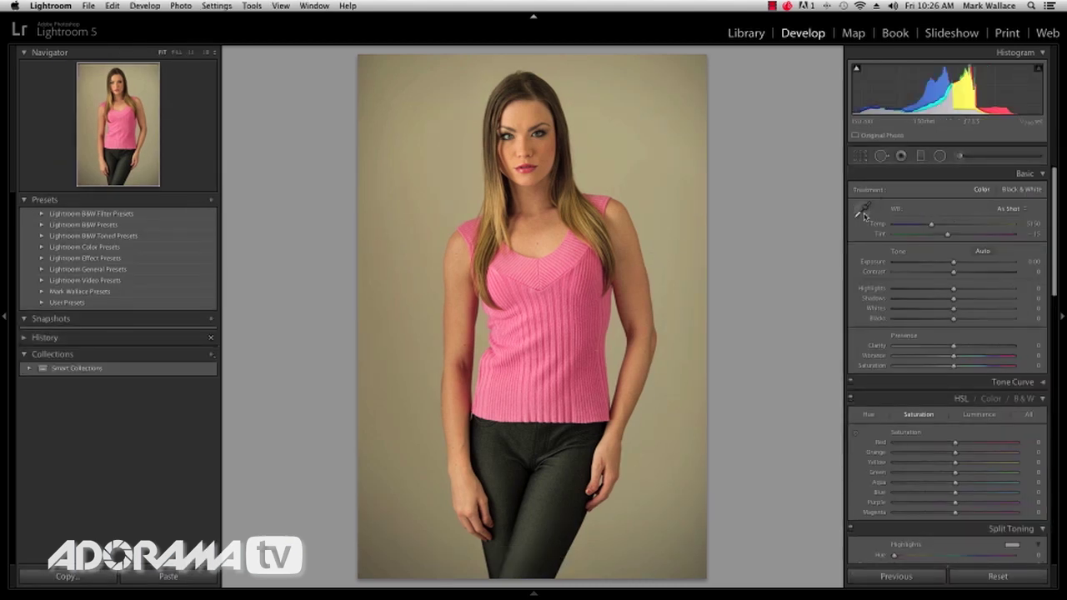
click(630, 171)
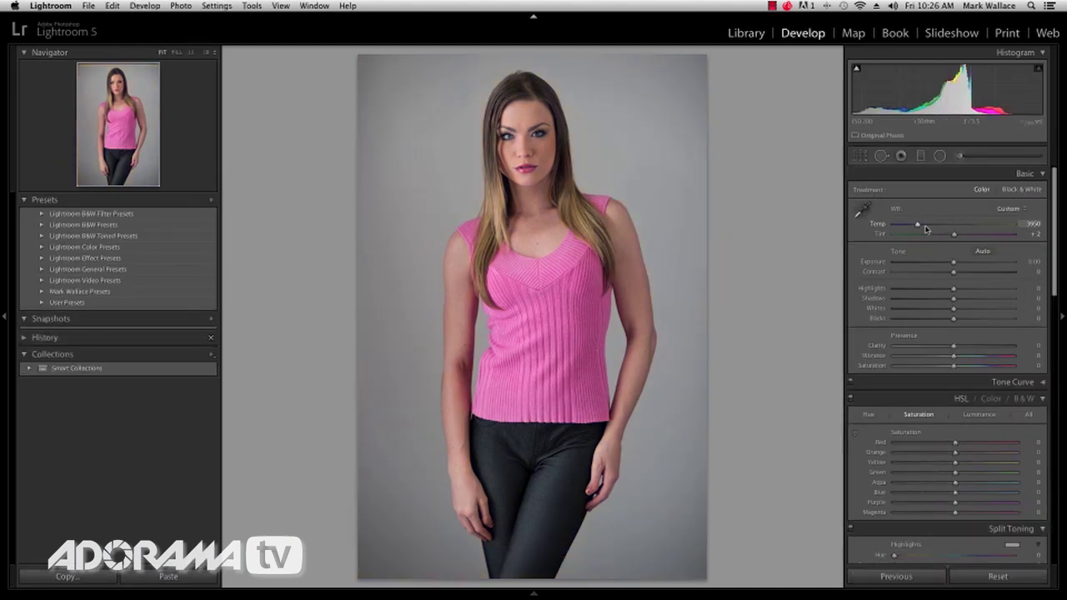
click(1028, 224)
text(4400)
key(Return)
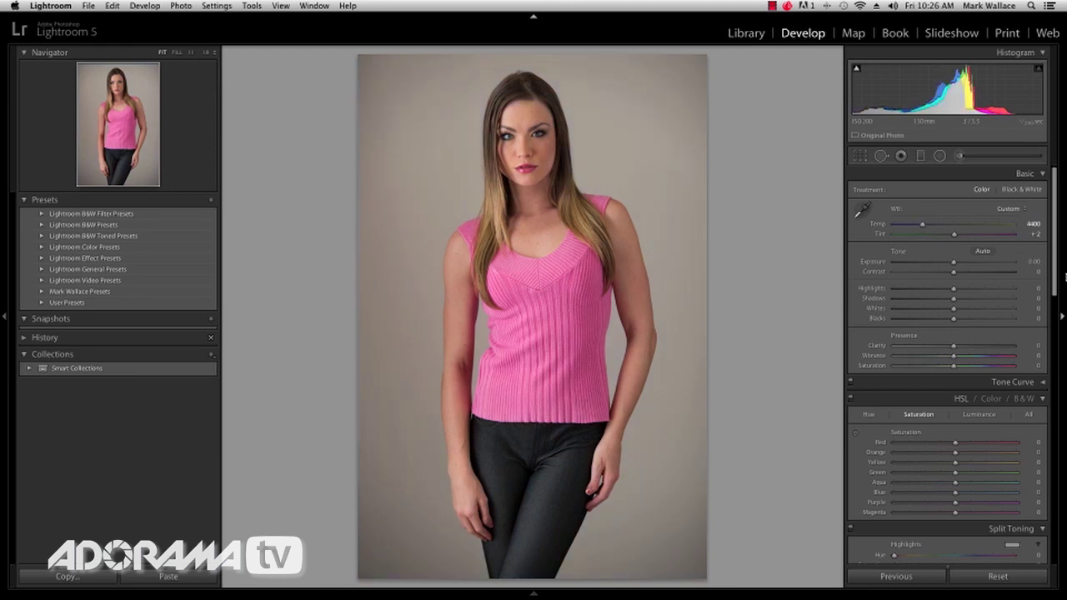
drag(956, 265, 963, 265)
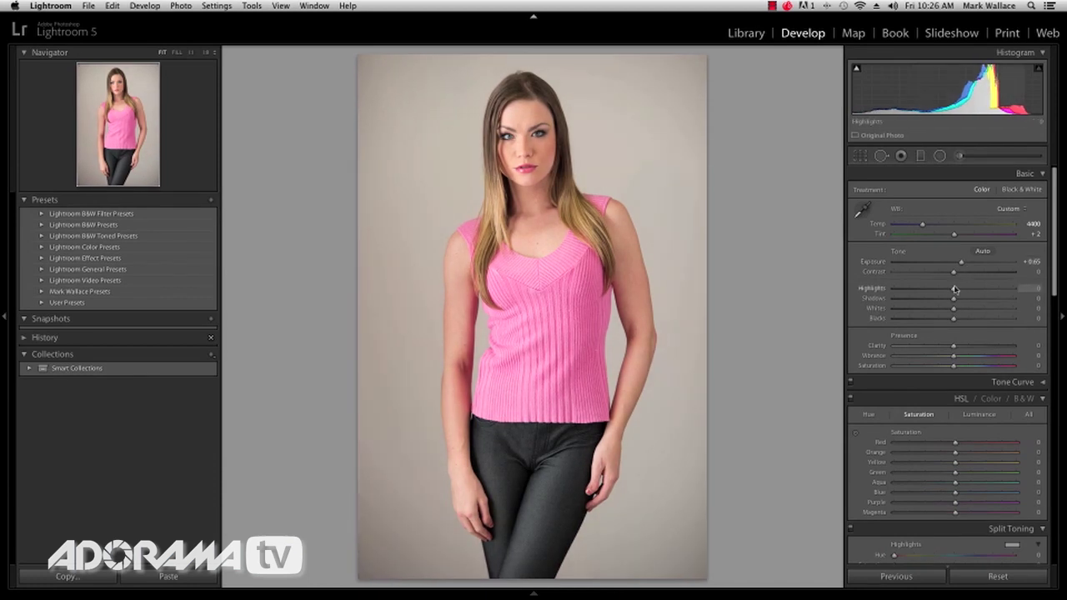
Set Clarity +12 and Saturation −25 in Basic, and HSL Blue saturation to +19
scroll(955, 289, down, 2)
drag(954, 280, 934, 302)
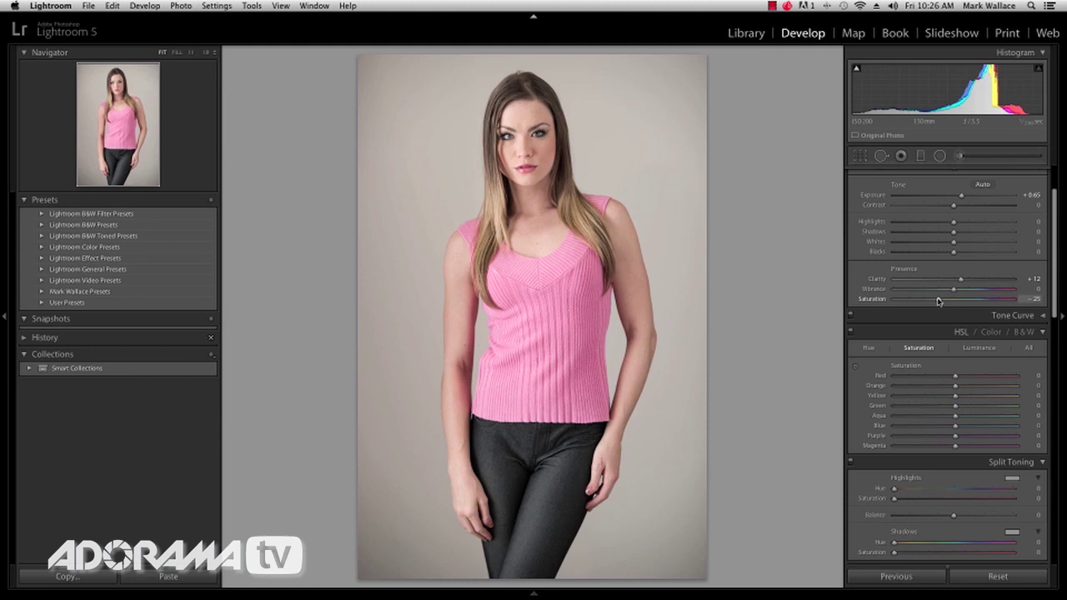
scroll(925, 313, down, 3)
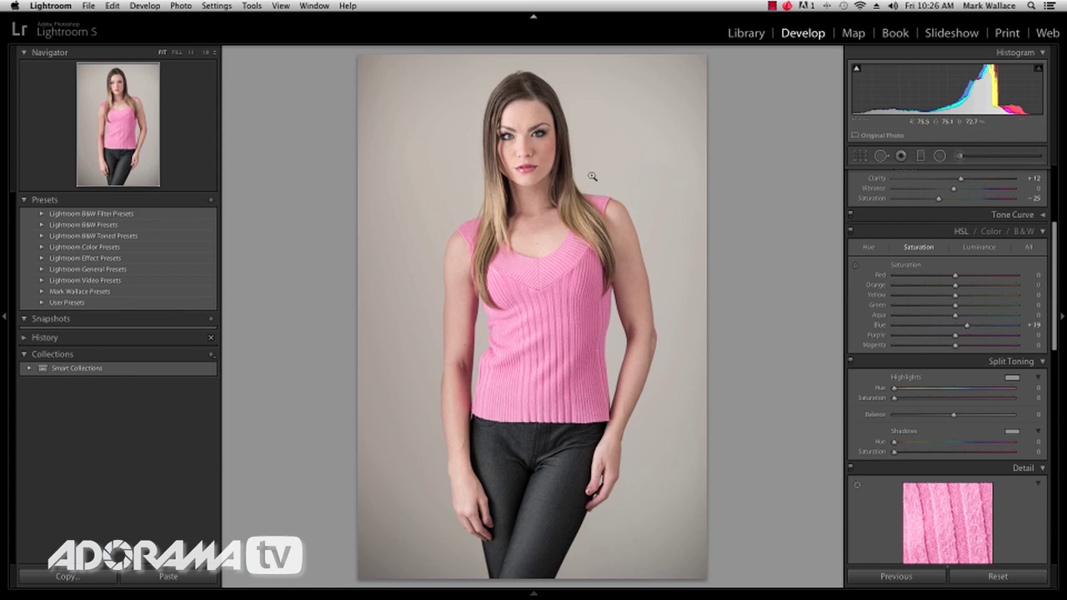
scroll(885, 347, down, 1)
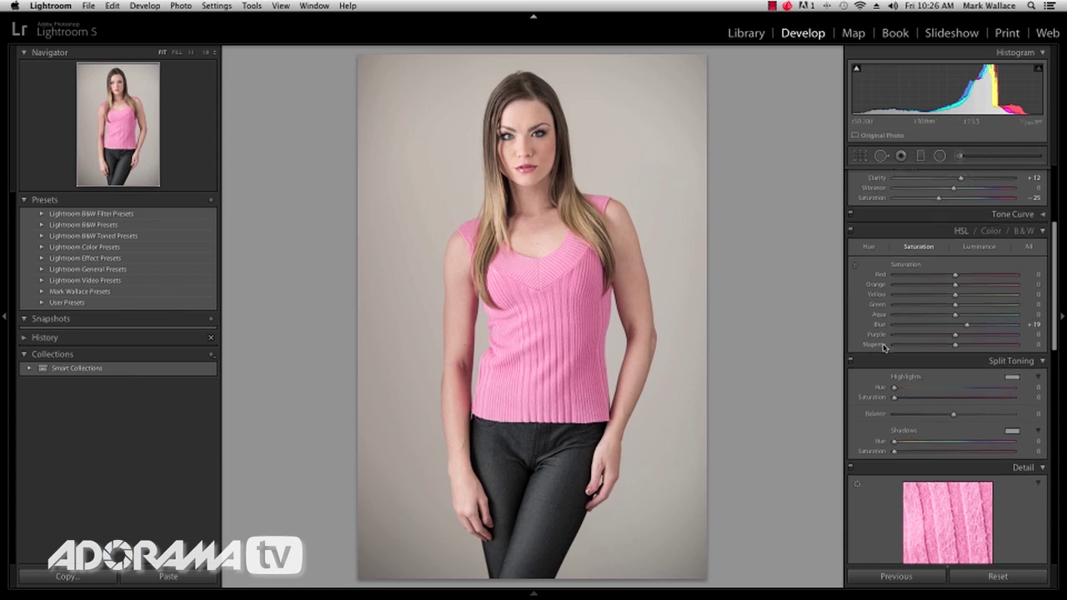
scroll(885, 348, down, 4)
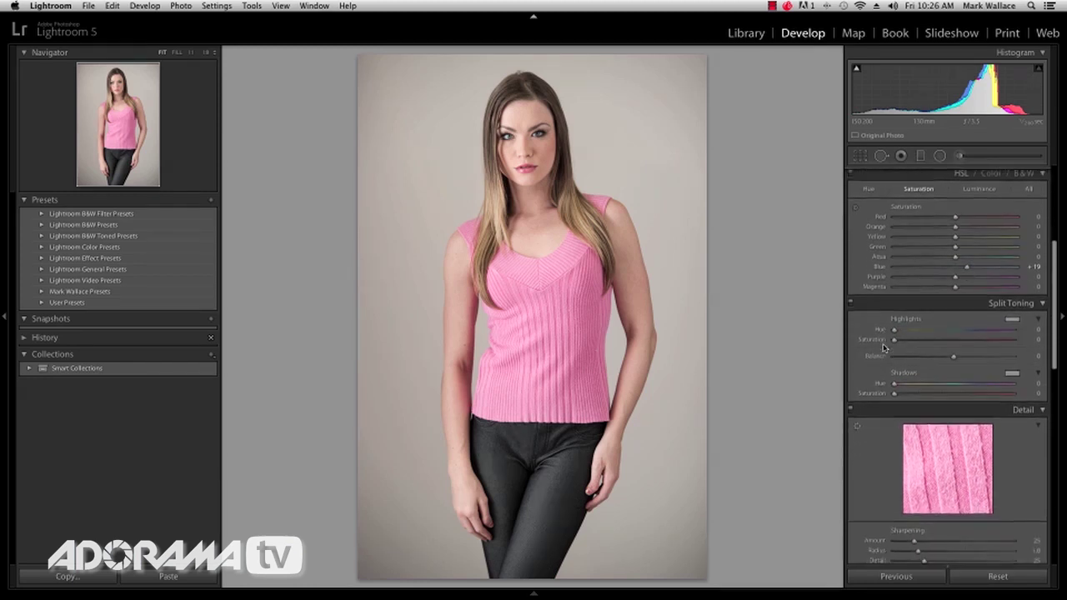
scroll(885, 348, down, 9)
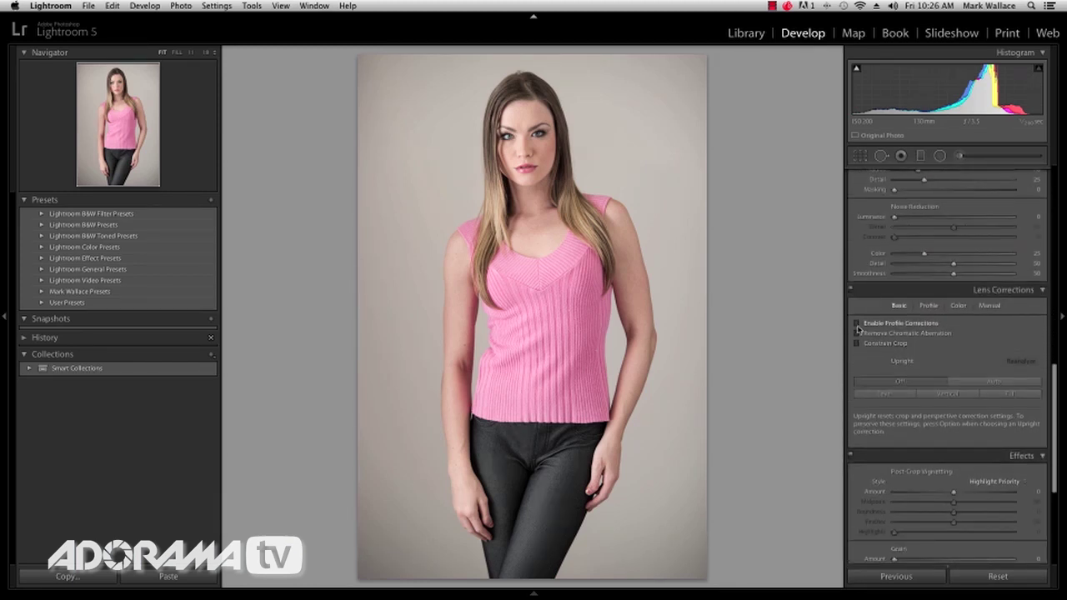
Enable lens profile corrections and add a post-crop vignette: Amount −38, Midpoint 36, Feather 73
click(856, 324)
scroll(908, 359, down, 5)
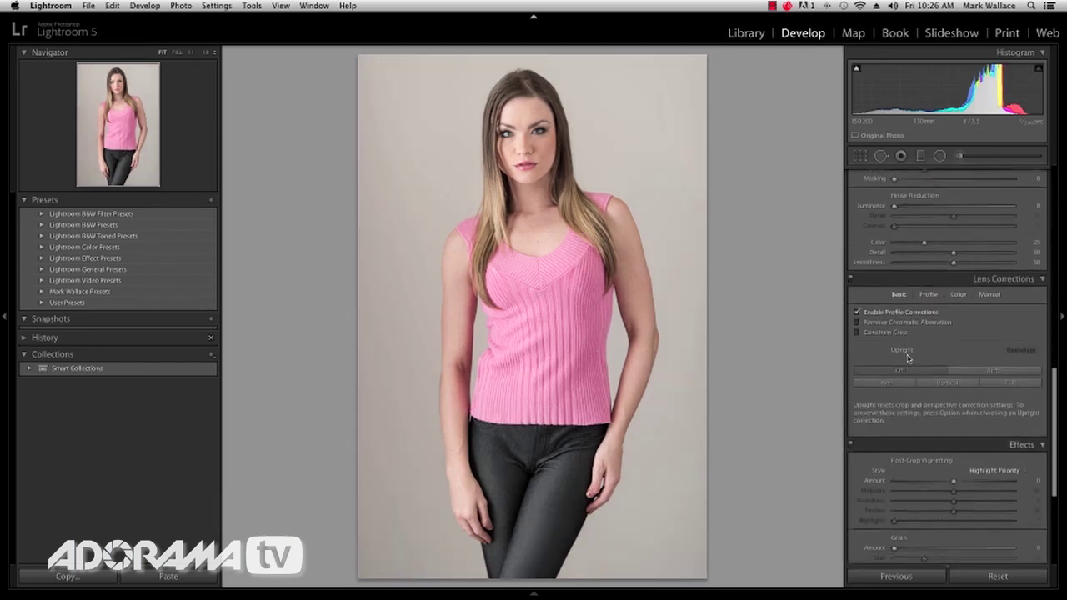
drag(945, 308, 981, 337)
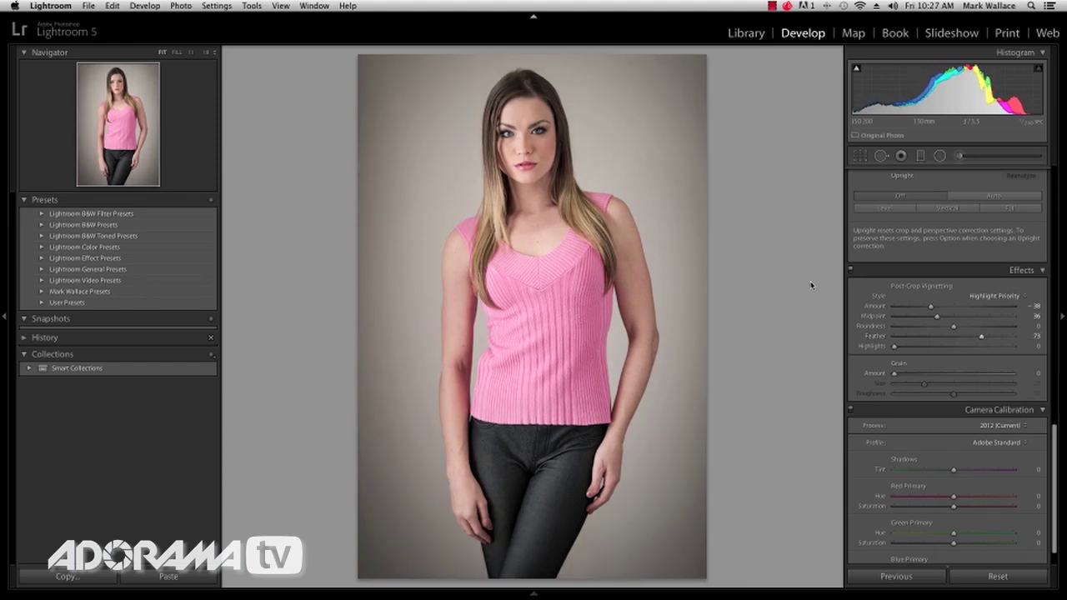
scroll(947, 334, up, 10)
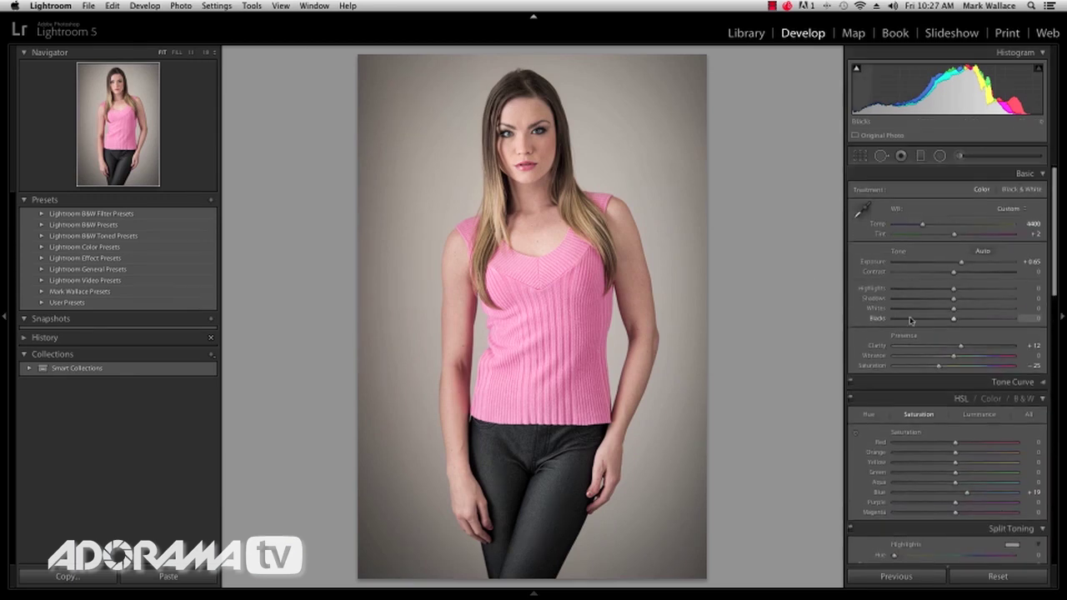
key(y)
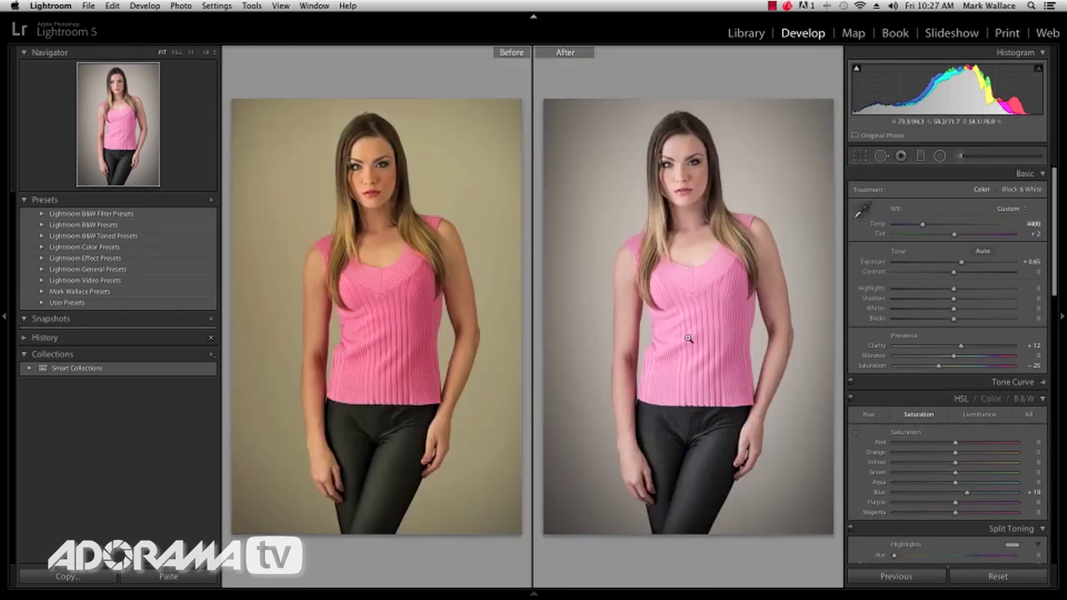
key(y)
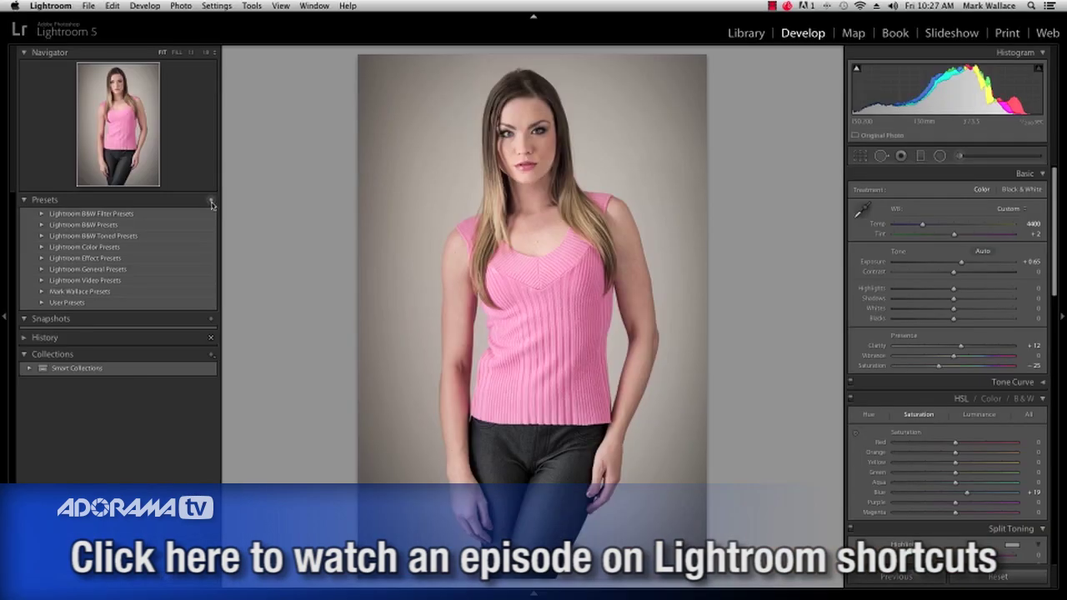
Create a develop preset named 'Adorama Demo' in the photographer's personal presets folder
click(211, 204)
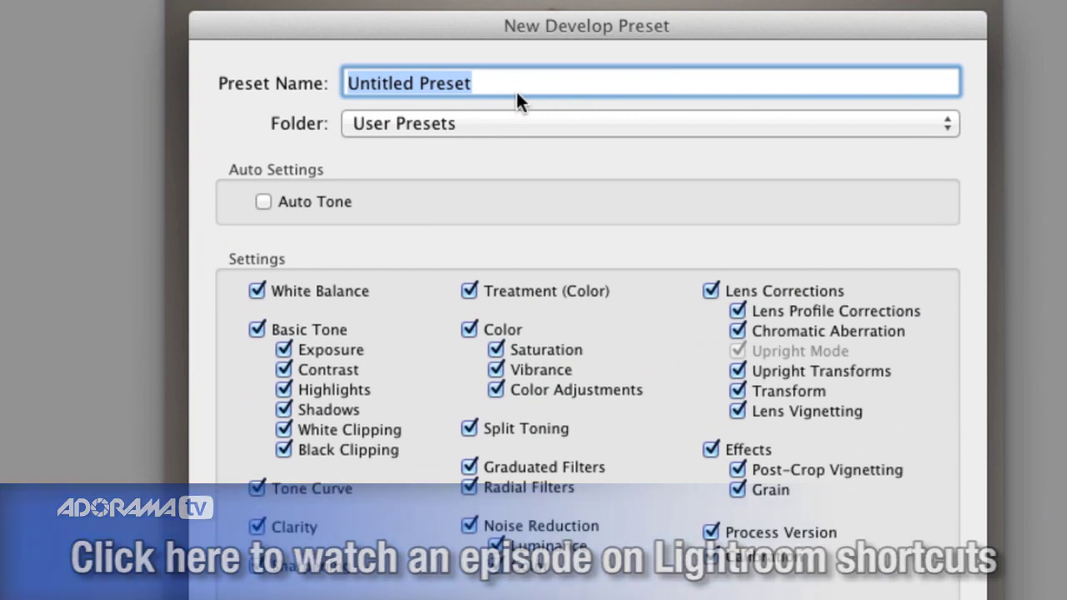
text(Adorama Demo)
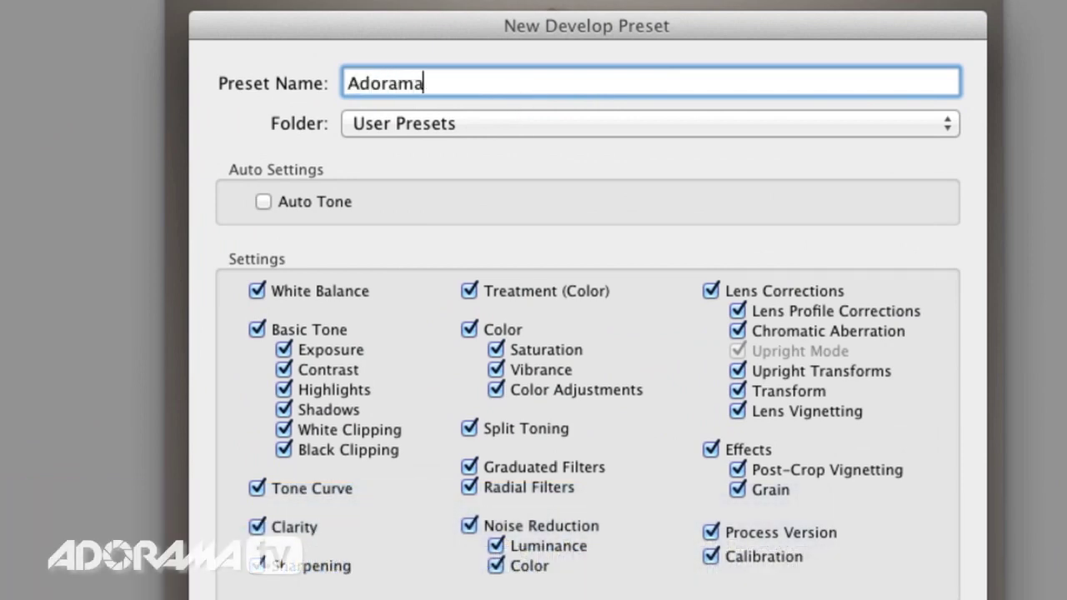
click(472, 115)
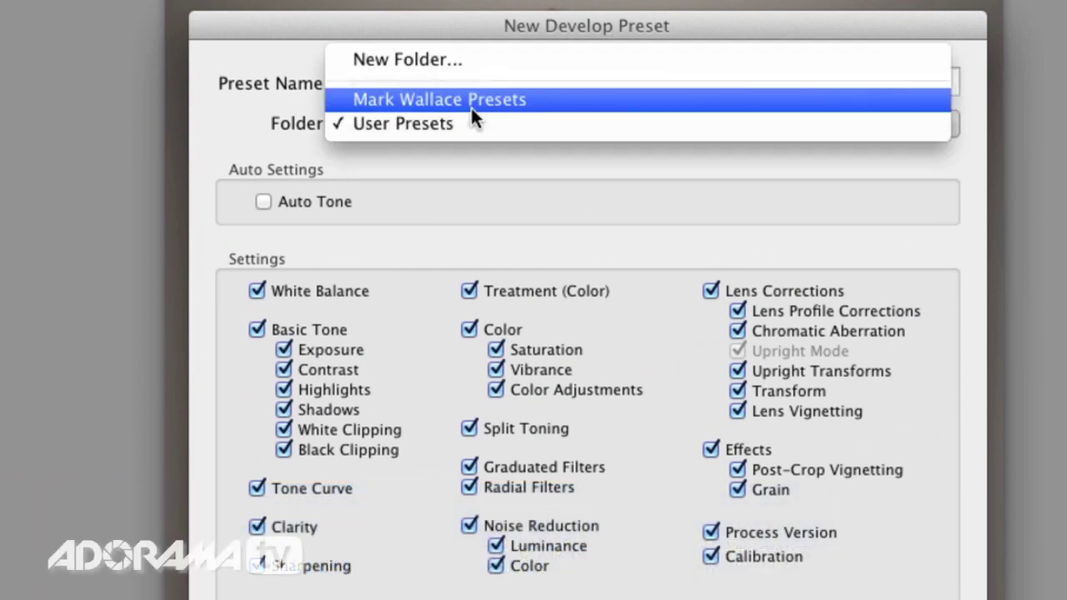
click(467, 101)
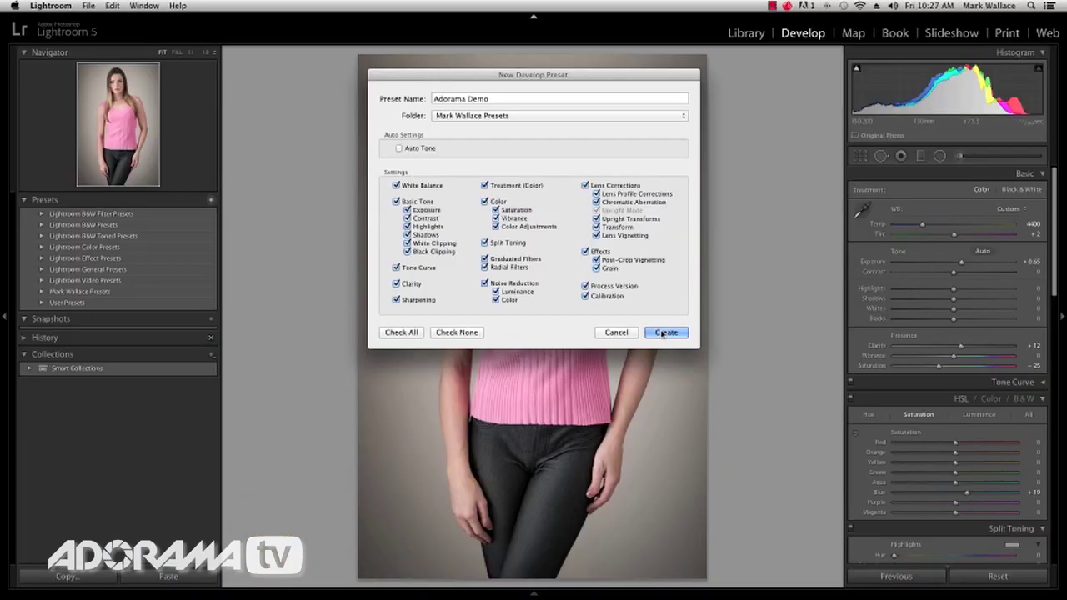
click(665, 332)
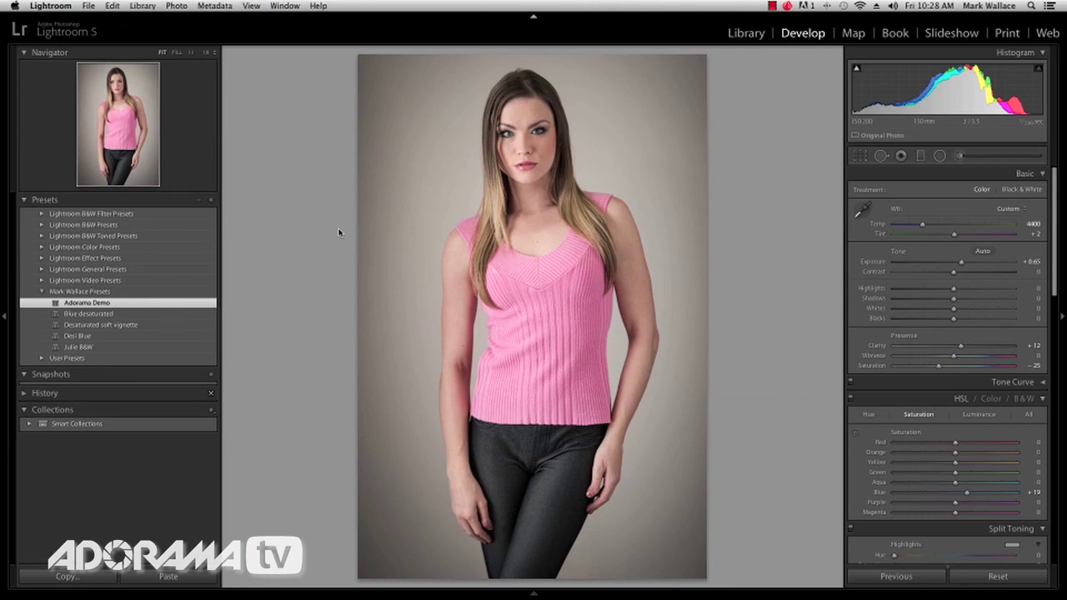
Switch to Library grid view and open the Import dialog
key(g)
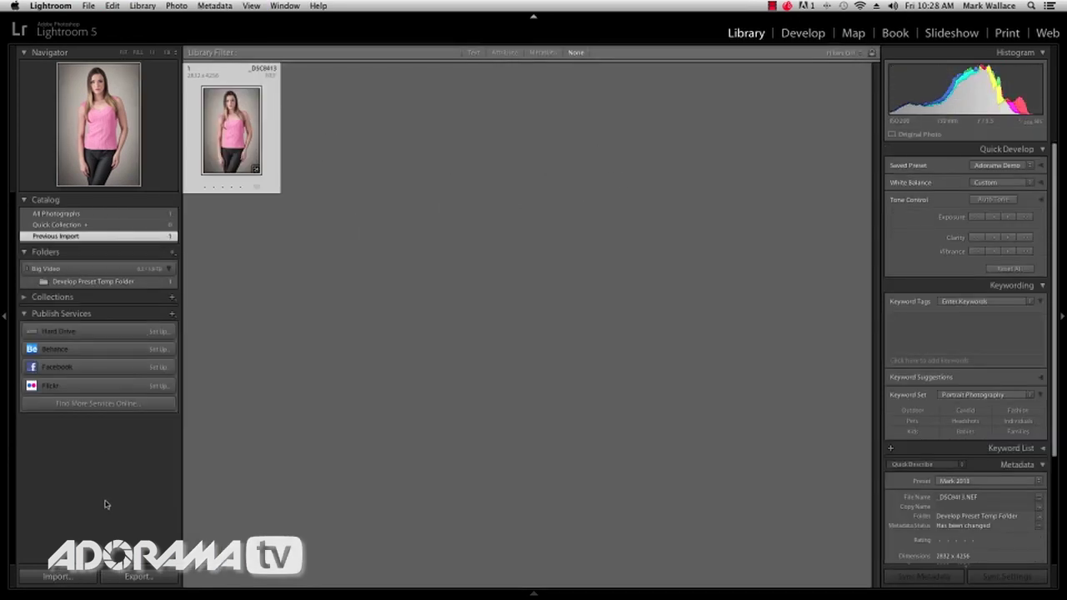
click(57, 576)
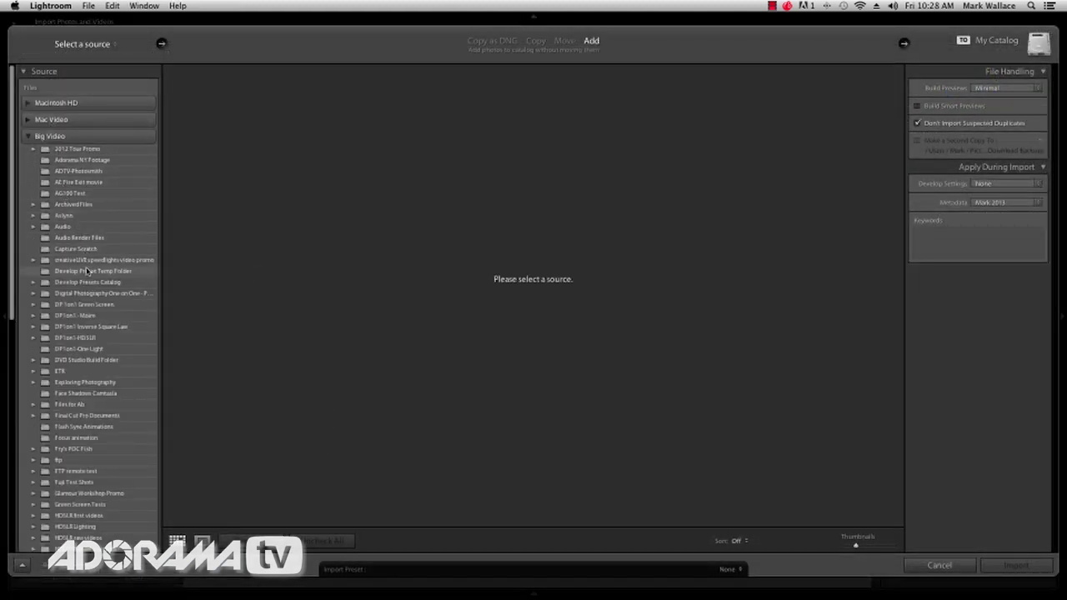
Import the 28 photos from Develop Preset Temp Folder with the Adorama Demo develop preset
click(88, 271)
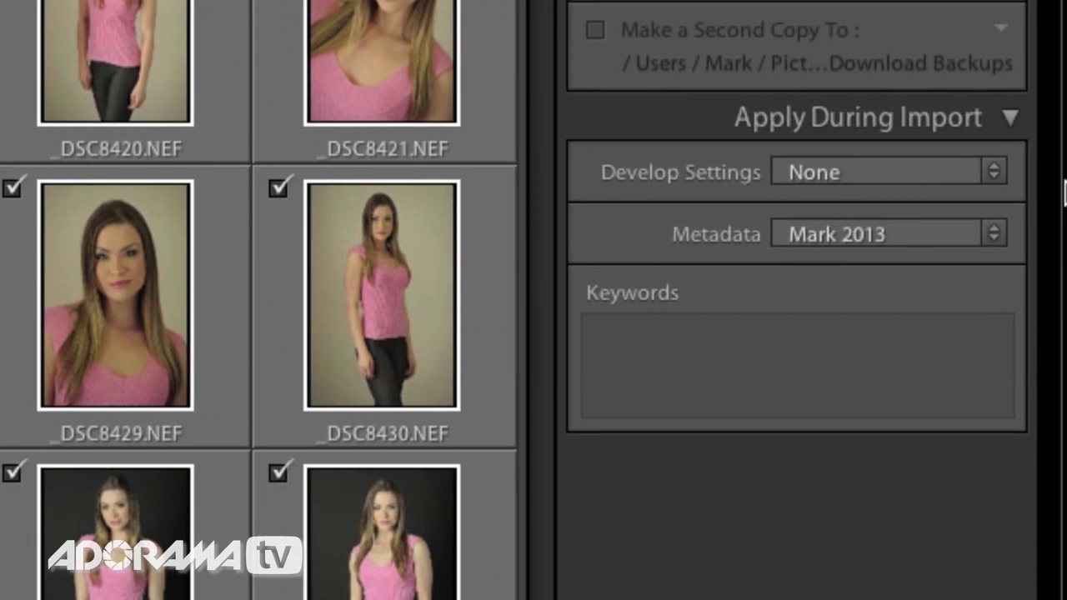
click(993, 170)
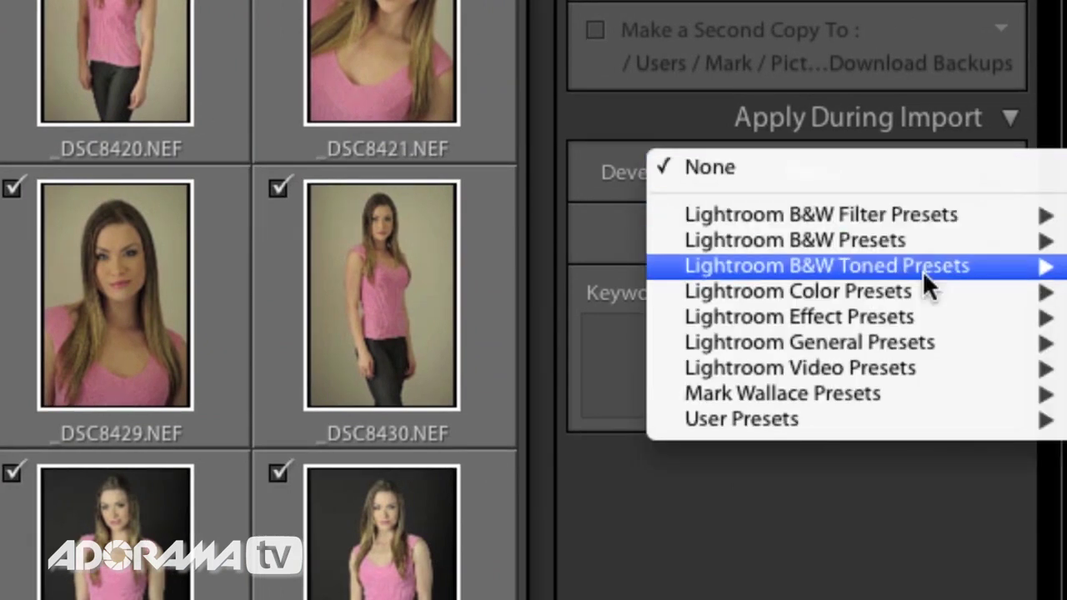
mouse_move(884, 388)
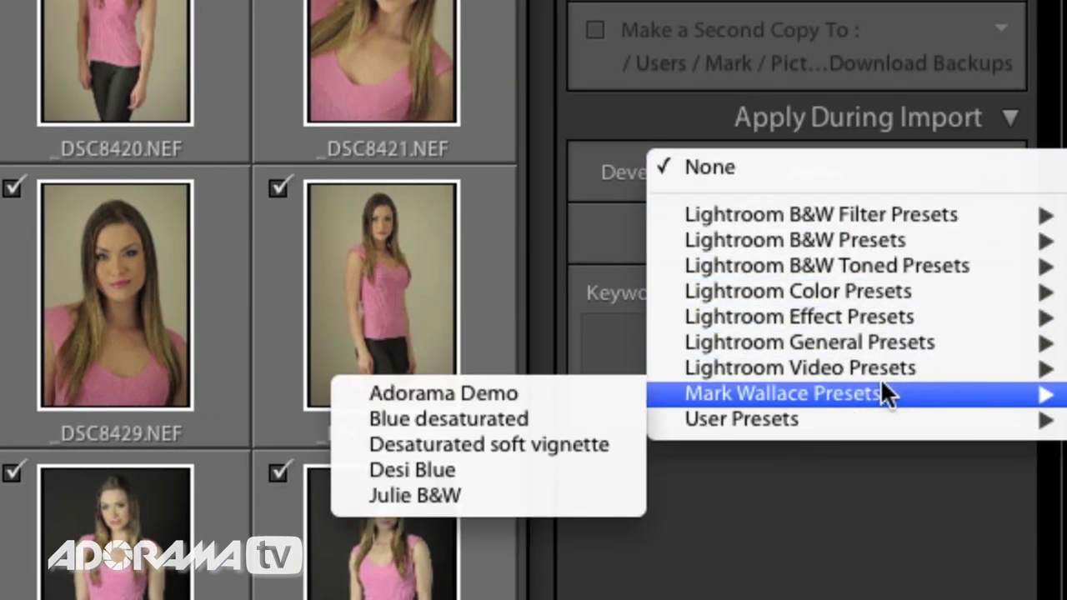
click(533, 391)
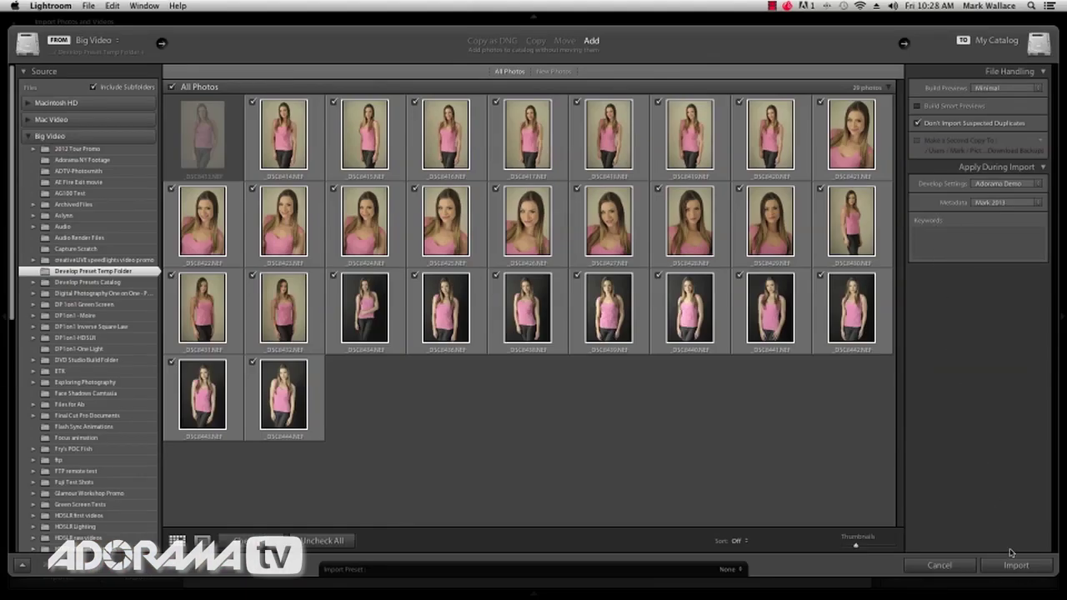
click(1009, 566)
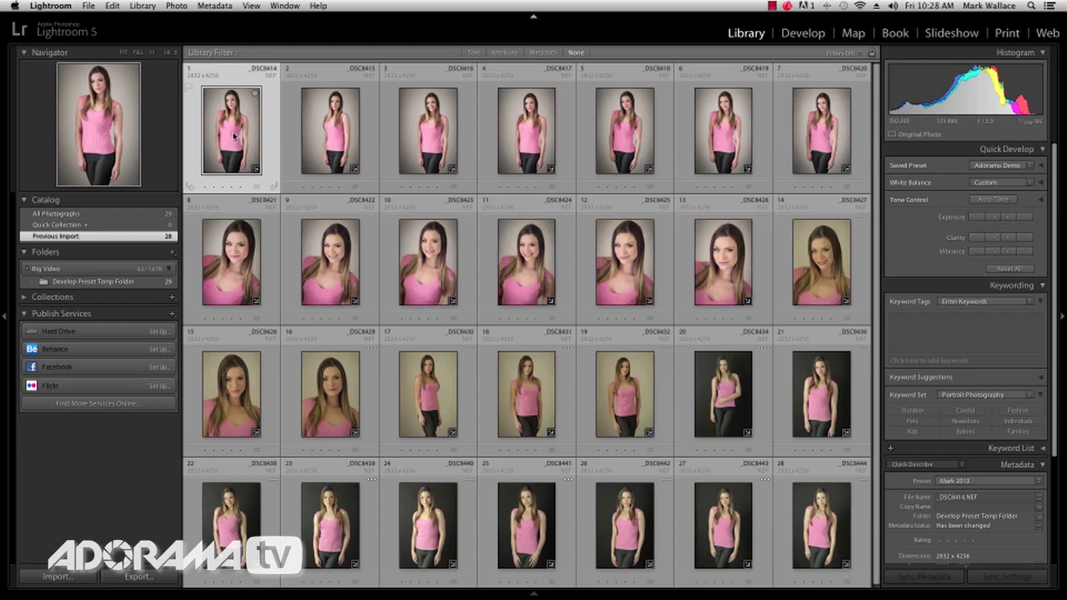
Start a tethered capture session from the File menu and accept its settings
click(88, 7)
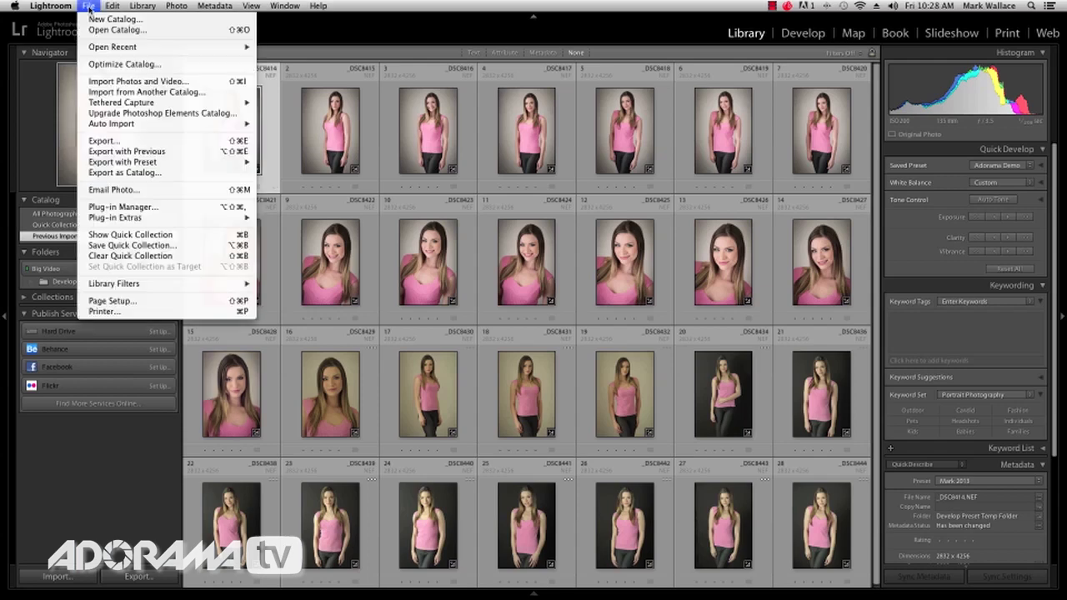
mouse_move(197, 105)
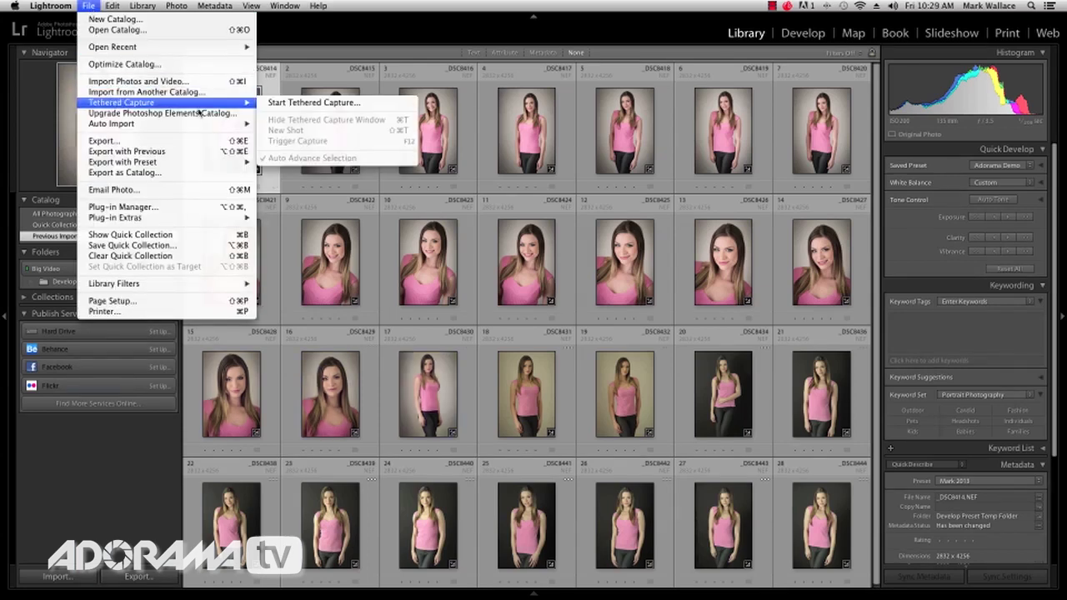
click(297, 103)
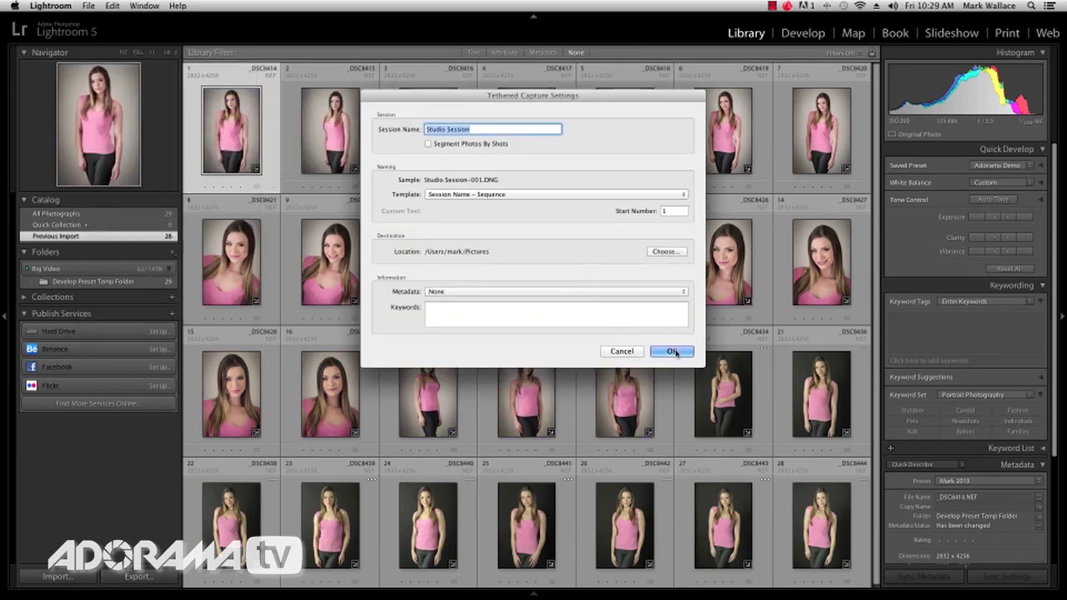
click(672, 352)
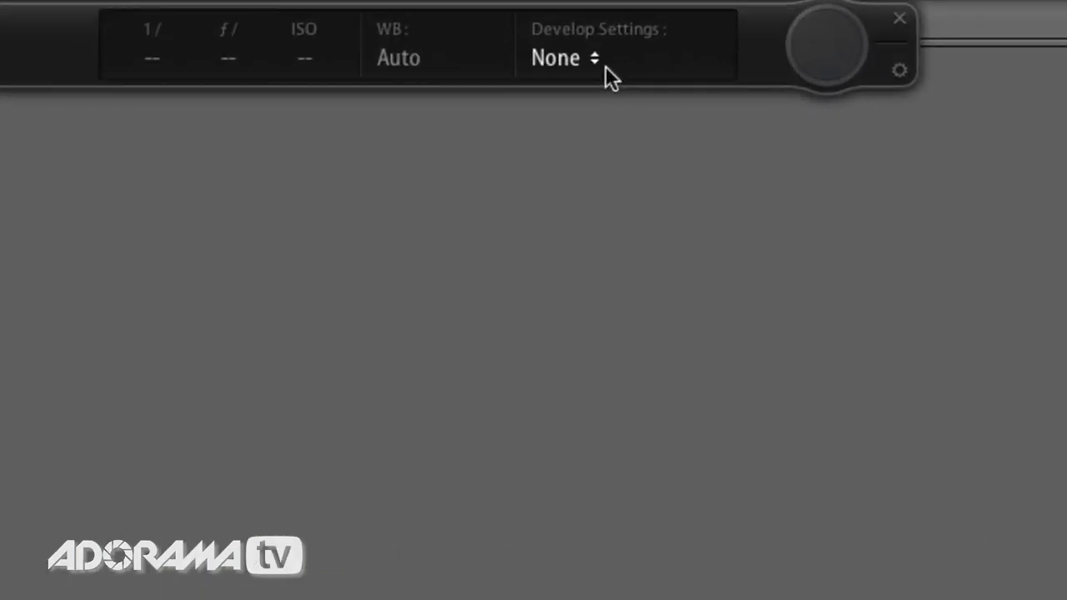
Apply Adorama Demo to tethered shots, hide the capture bar, and show All Photographs
click(593, 64)
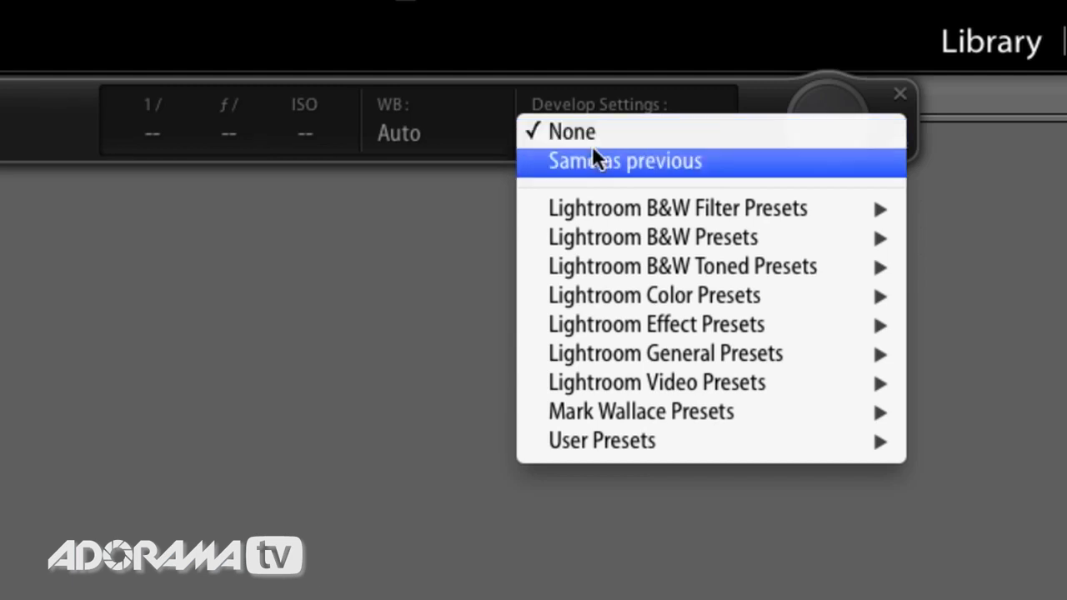
mouse_move(741, 415)
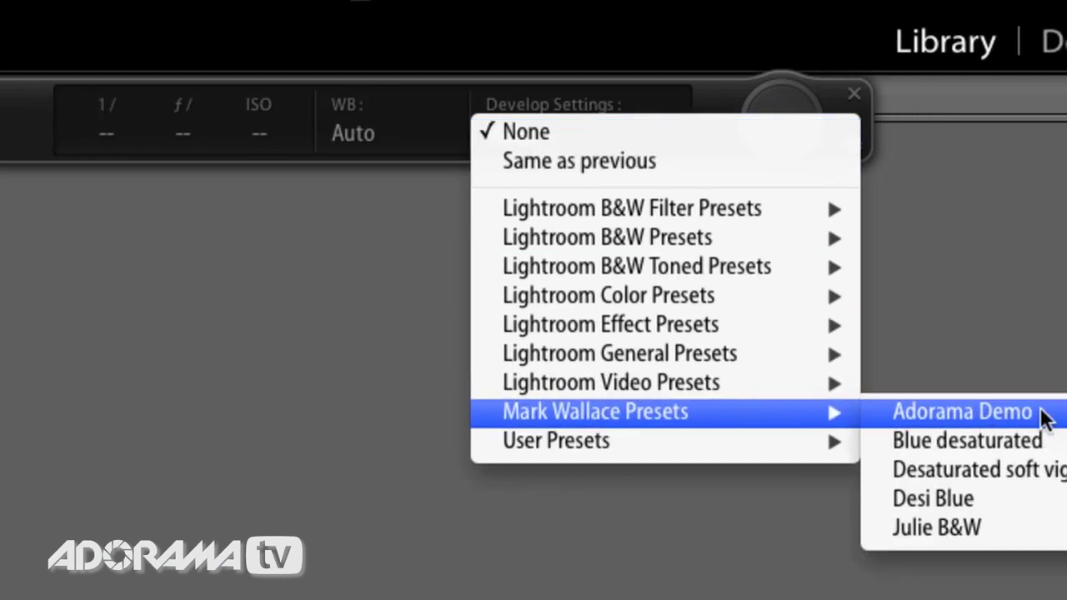
click(1033, 411)
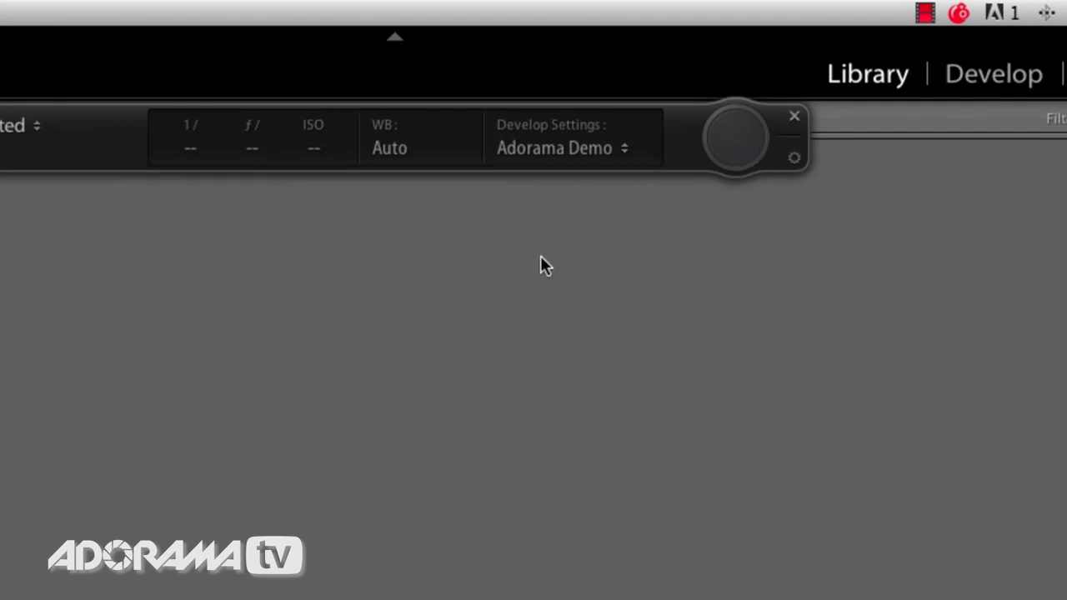
key(Escape)
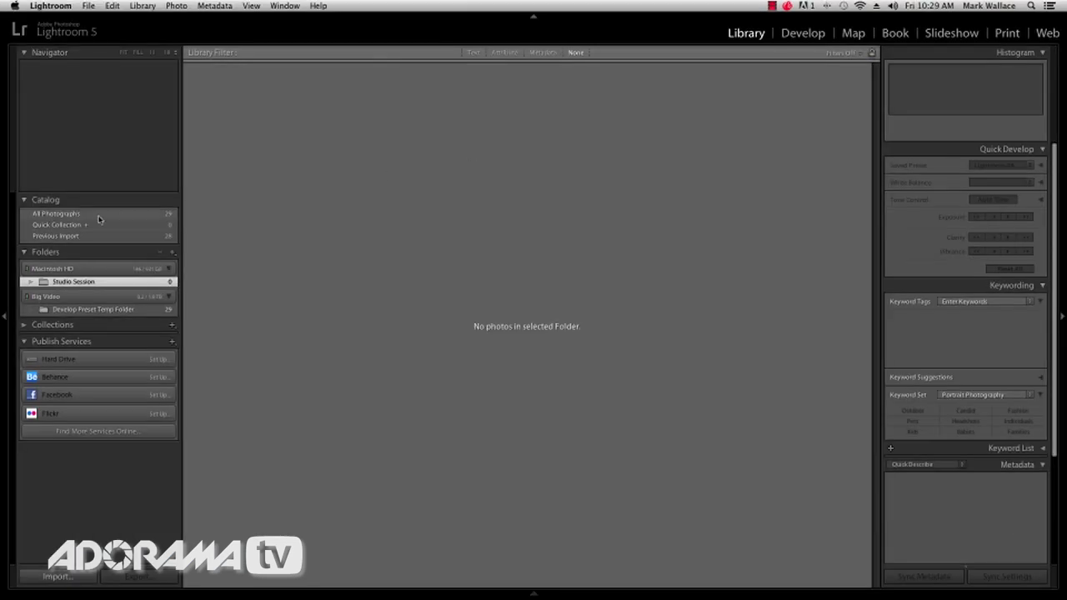
click(99, 217)
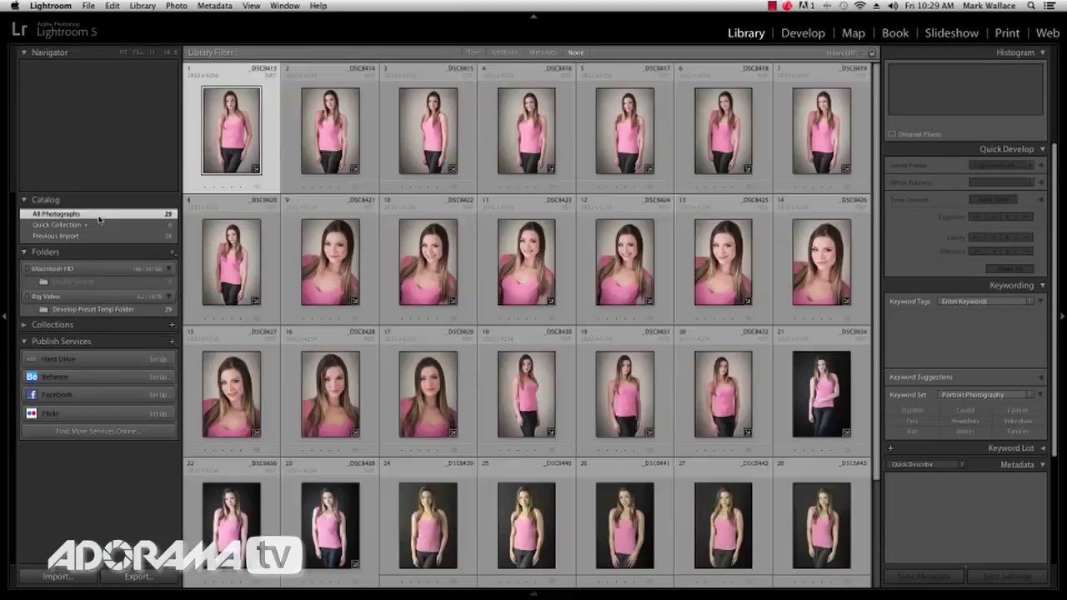